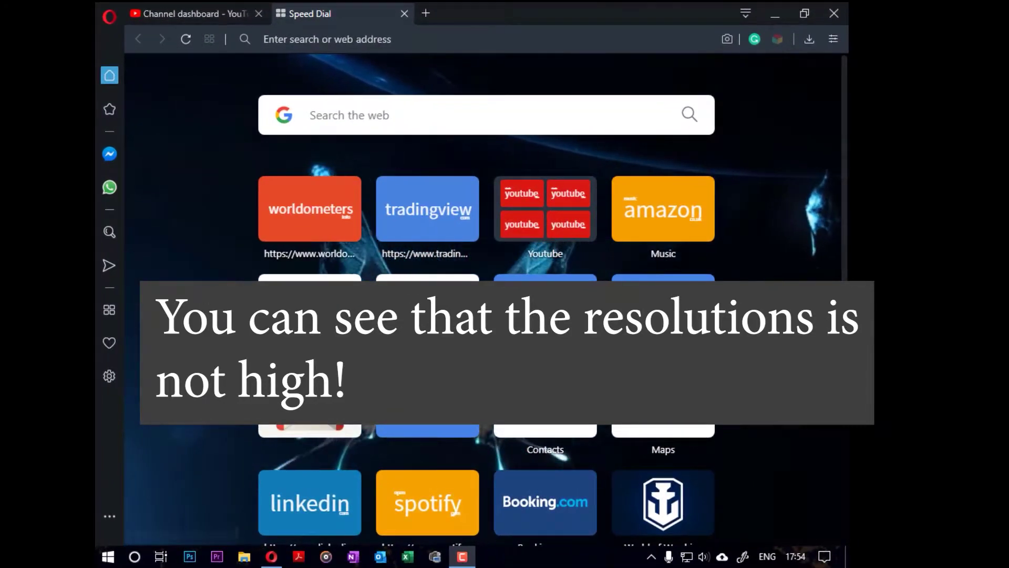
{"action": "left_click", "coordinate": [355, 38]}
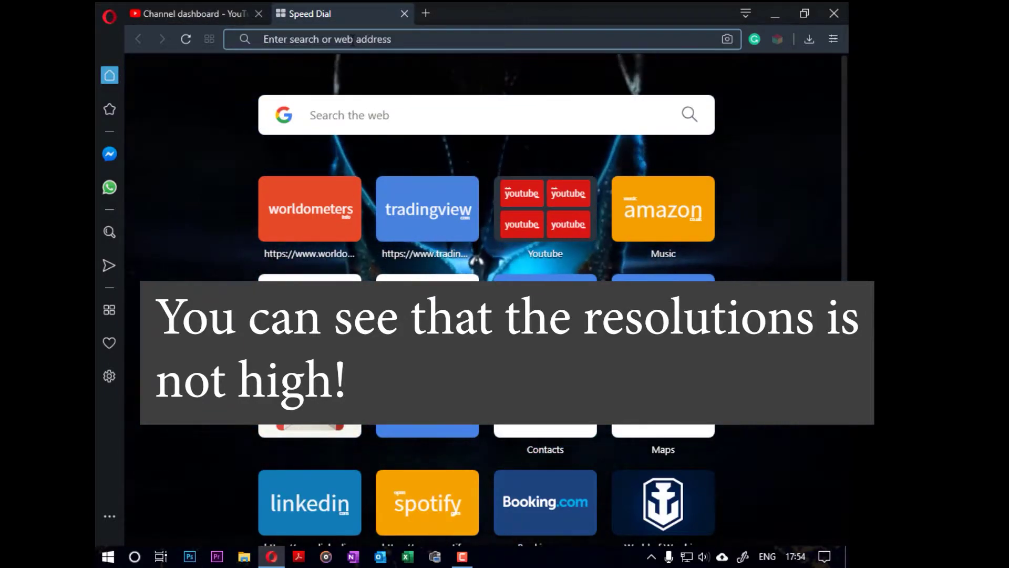
{"action": "type", "text": "www"}
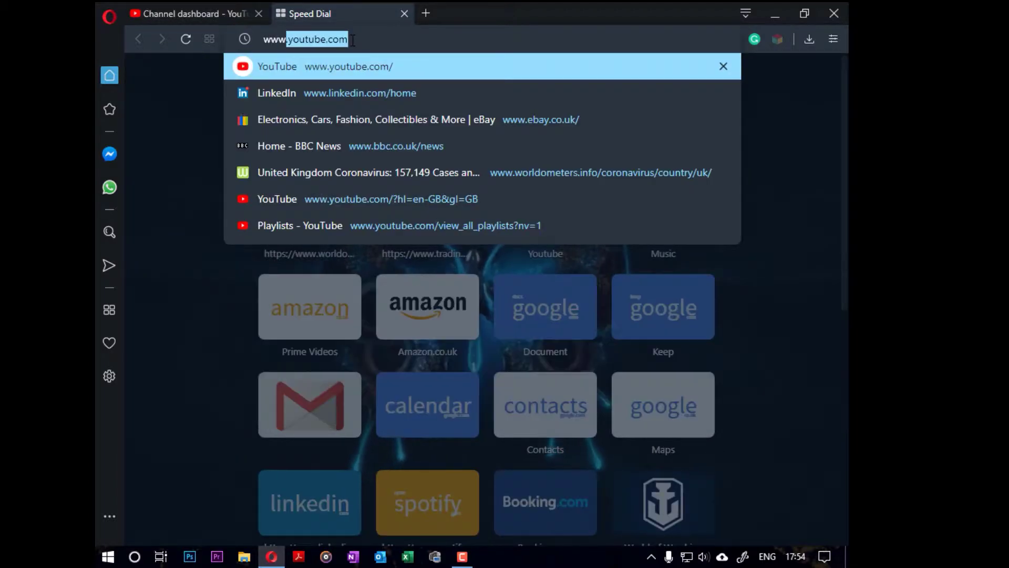
{"action": "type", "text": "."}
{"action": "key", "text": "BackSpace"}
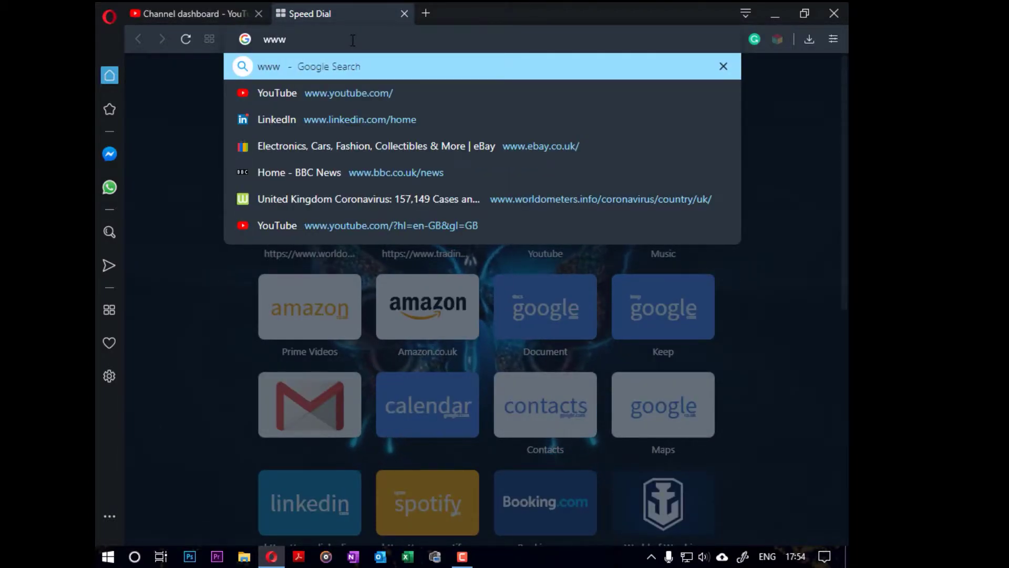
{"action": "type", "text": "."}
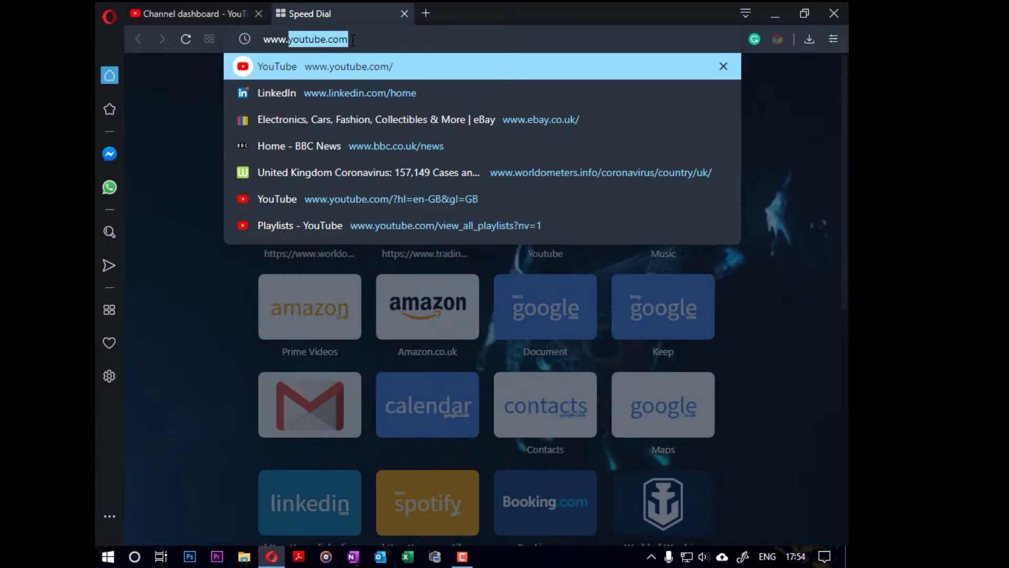
{"action": "type", "text": "geforce.com/"}
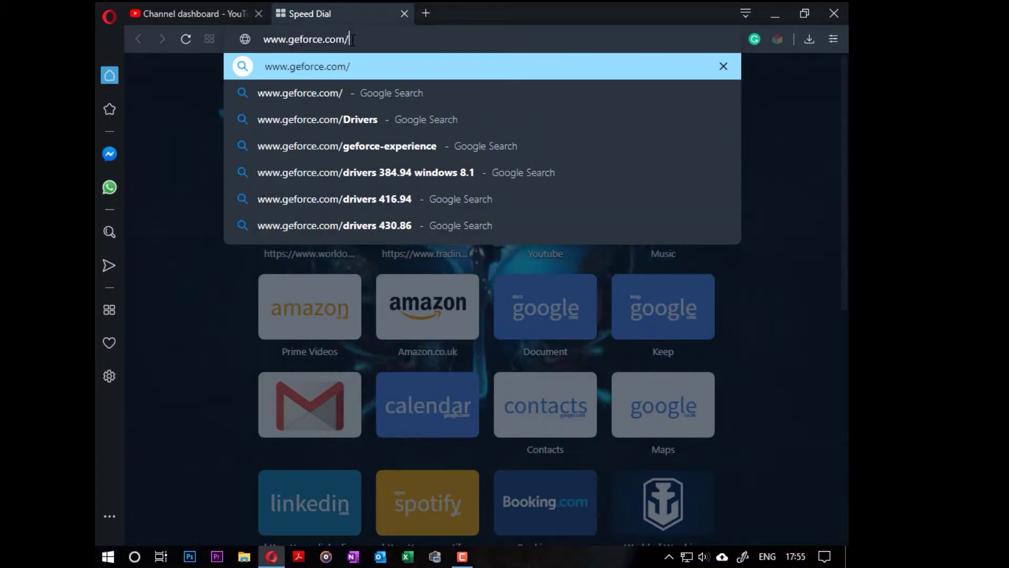
- From geforce.com/drivers, download the GeForce Experience installer and launch it
{"action": "left_click", "coordinate": [351, 119]}
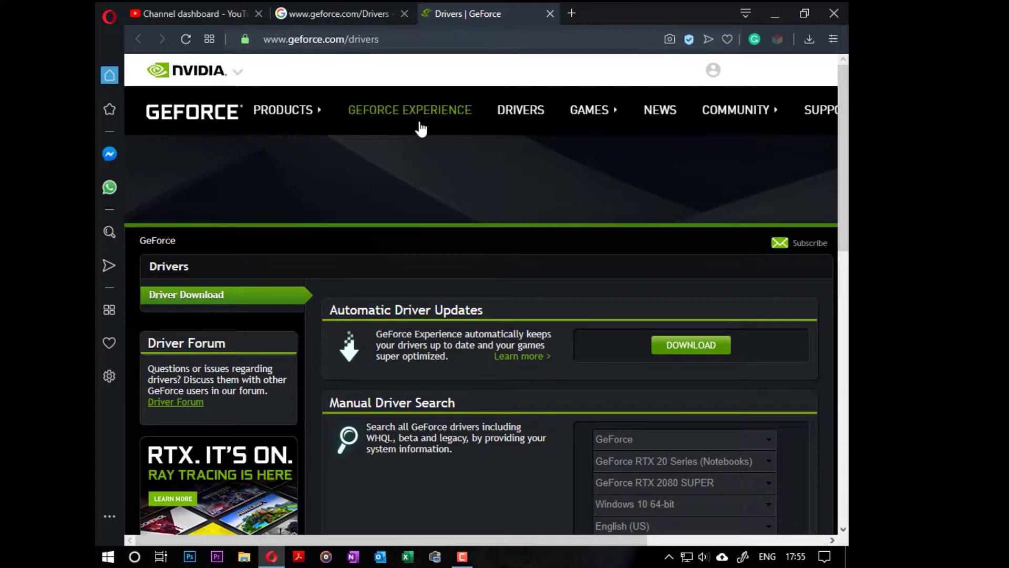
{"action": "scroll", "coordinate": [670, 327], "scroll_direction": "down", "scroll_amount": 3}
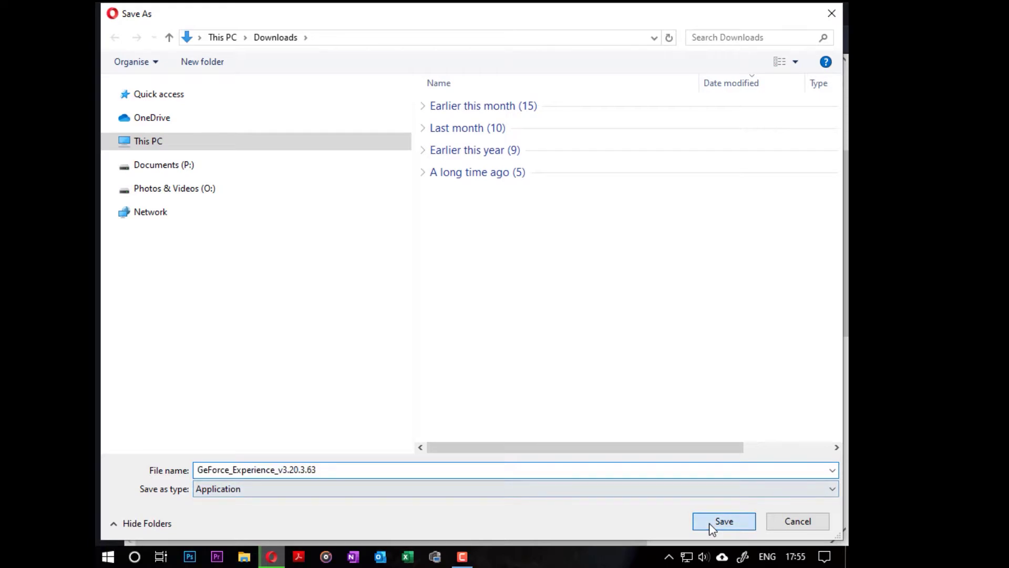
{"action": "left_click", "coordinate": [726, 521]}
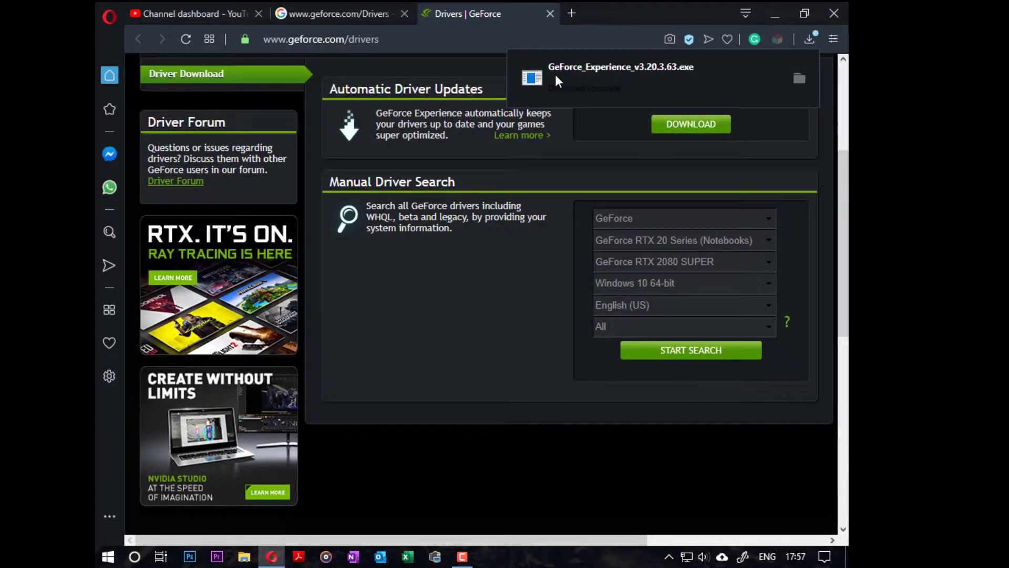
{"action": "left_click", "coordinate": [556, 74]}
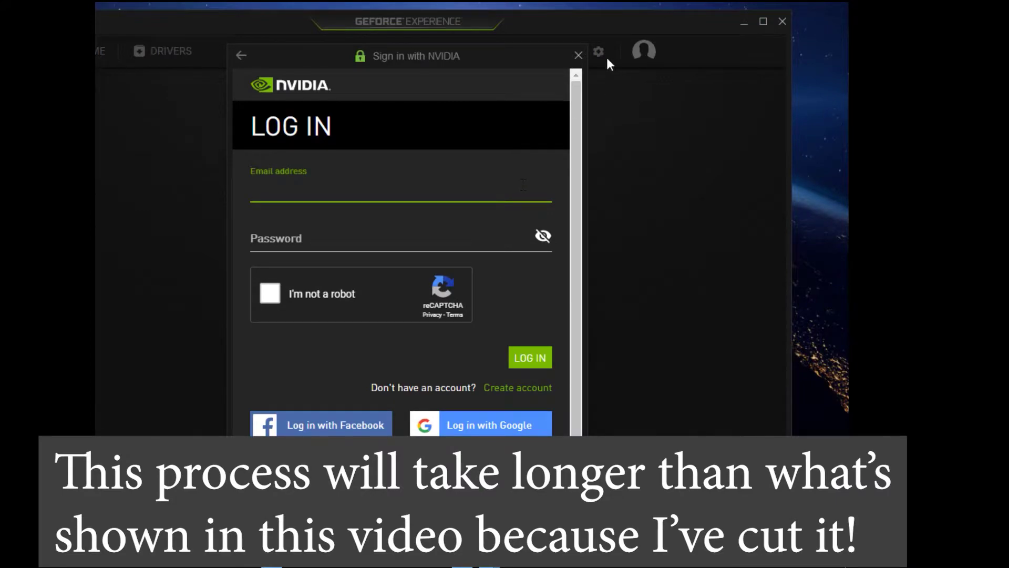
- Sign in with NVIDIA and continue with both data-sharing checkboxes unticked
{"action": "left_click", "coordinate": [579, 56]}
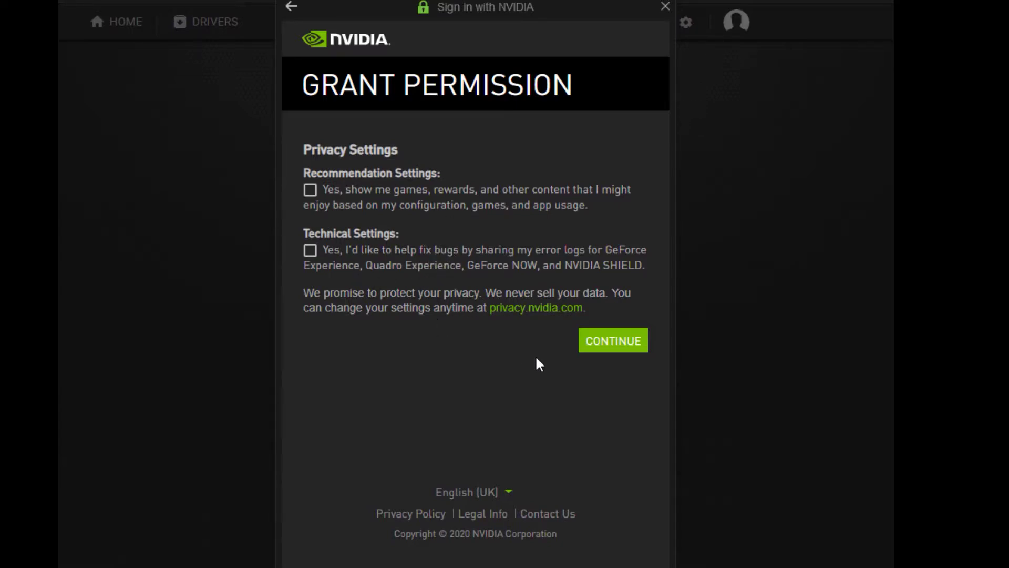
{"action": "left_click", "coordinate": [622, 344]}
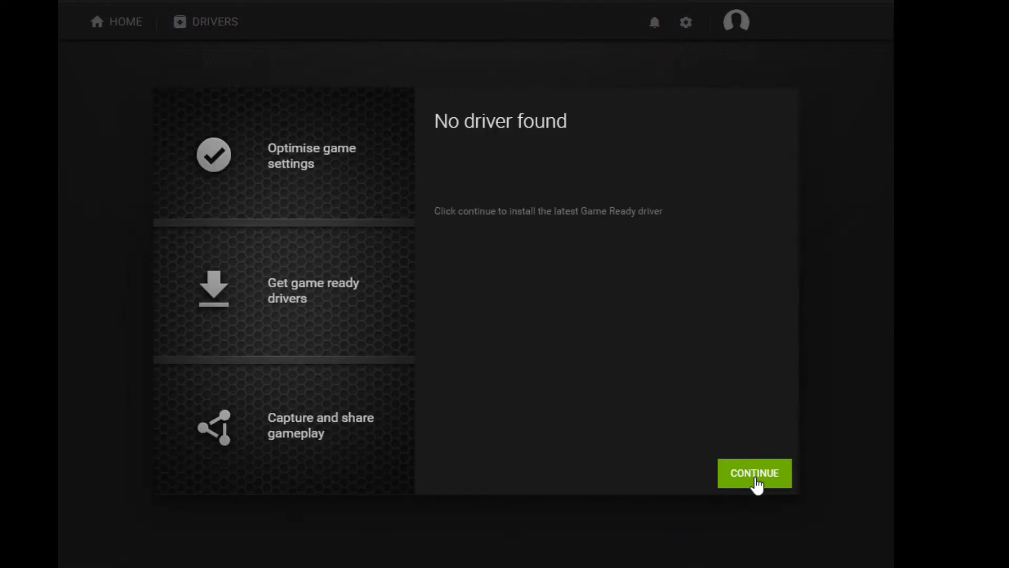
- Reach the Drivers page, start the Game Ready Driver download and dismiss the preferences tip
{"action": "left_click", "coordinate": [755, 473]}
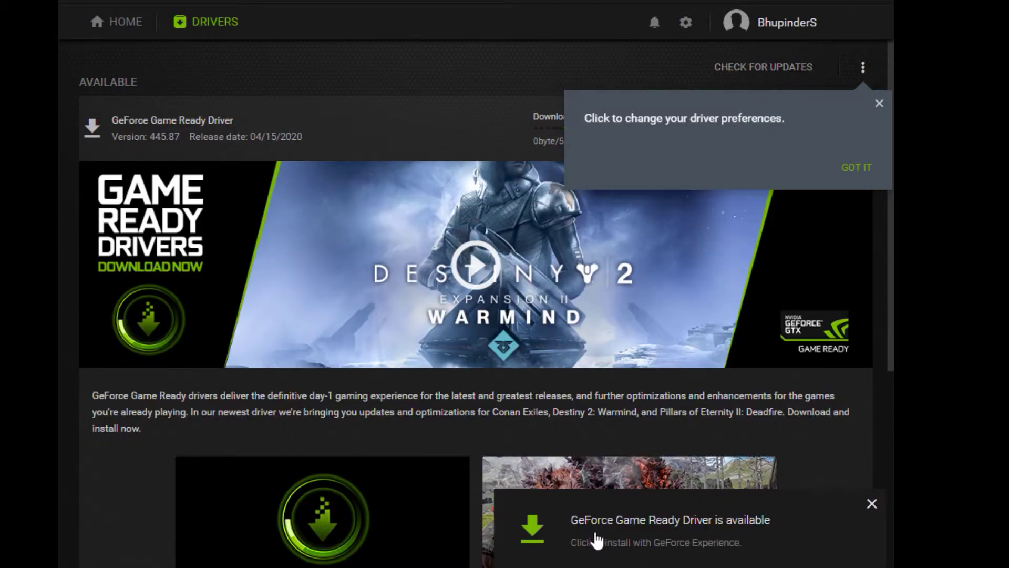
{"action": "left_click", "coordinate": [628, 537]}
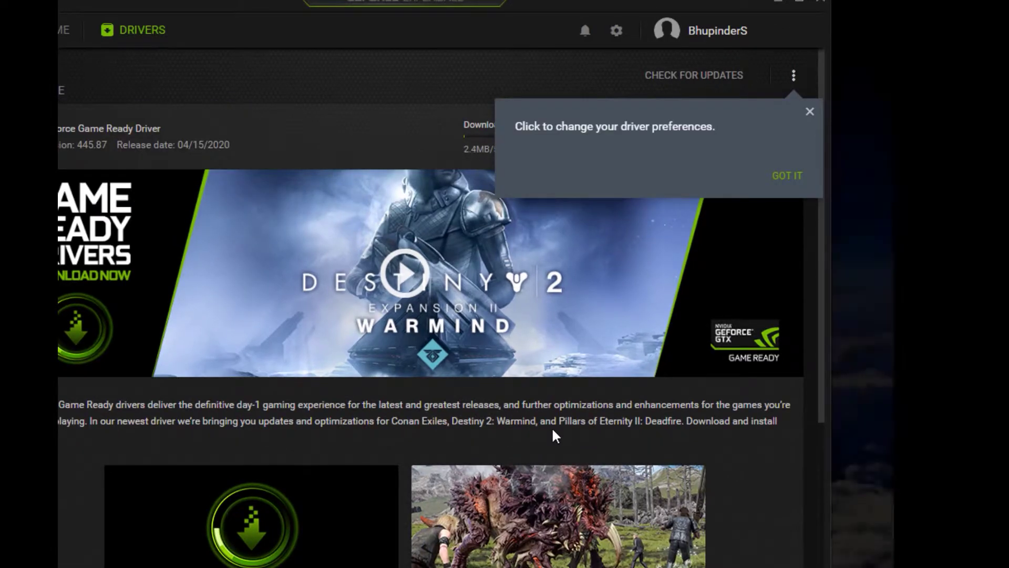
{"action": "left_click", "coordinate": [802, 176]}
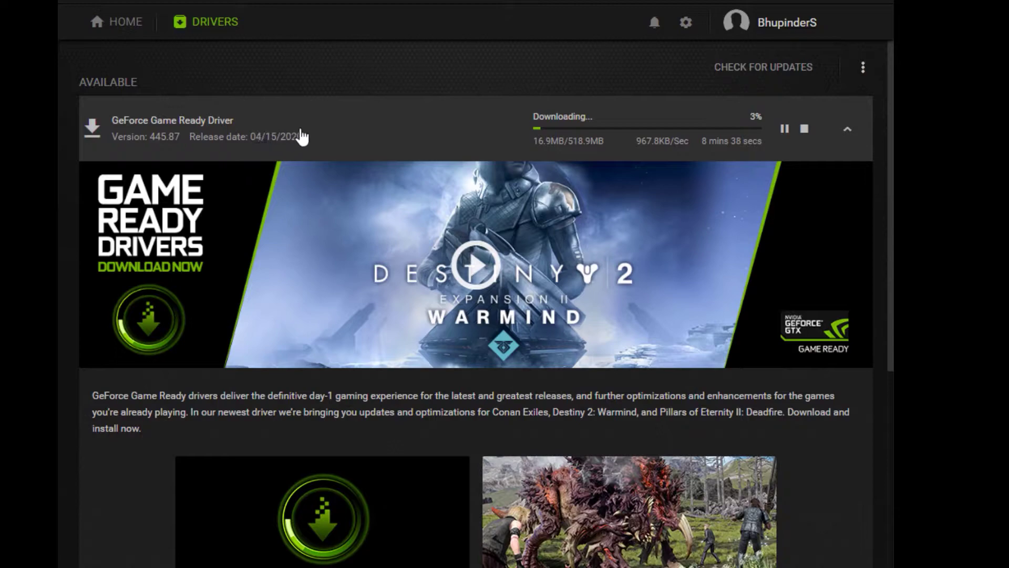
- Switch the driver preference to Studio Driver and download NVIDIA Studio Driver 442.92
{"action": "left_click", "coordinate": [863, 67]}
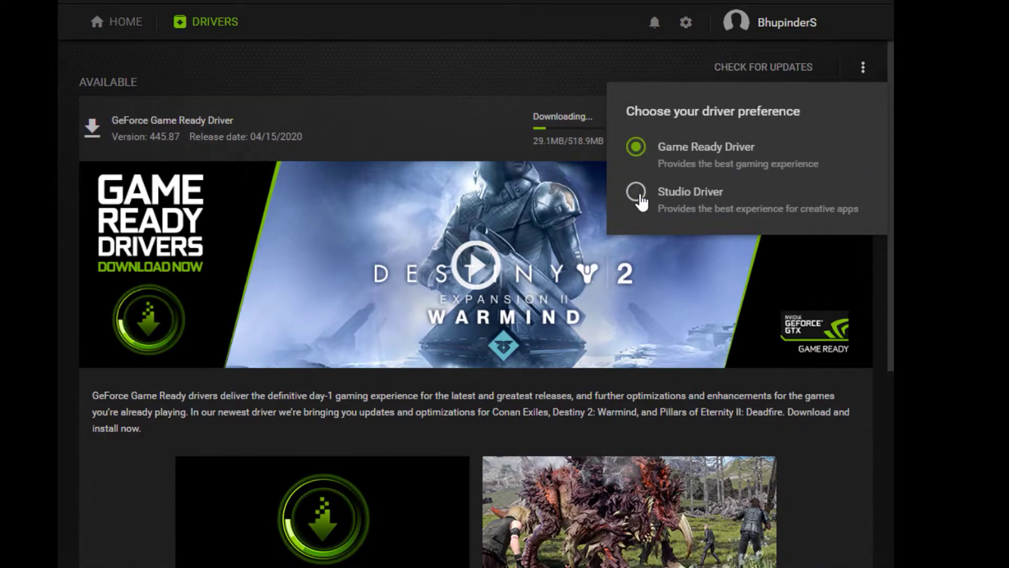
{"action": "left_click", "coordinate": [637, 192]}
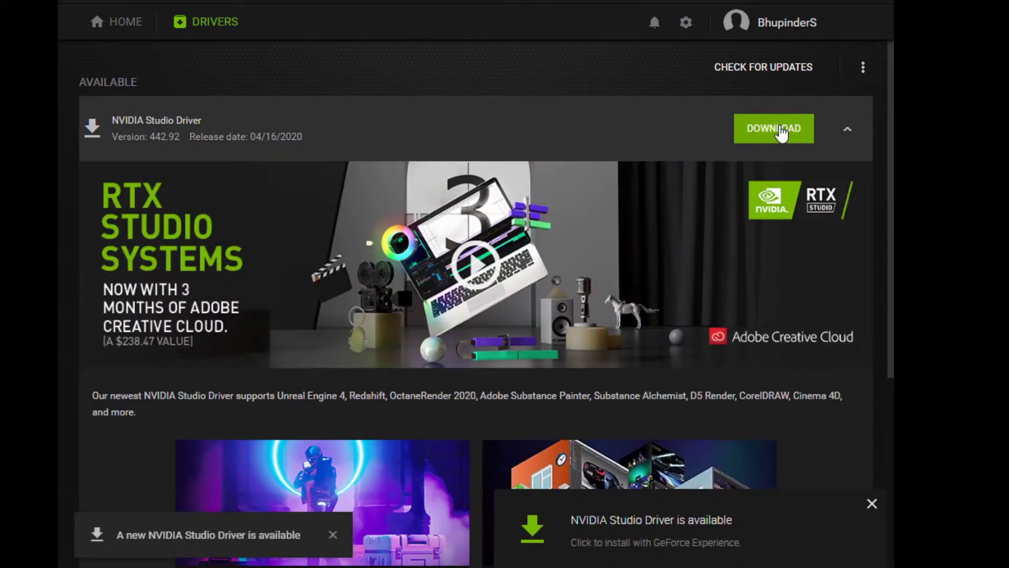
{"action": "left_click", "coordinate": [781, 131]}
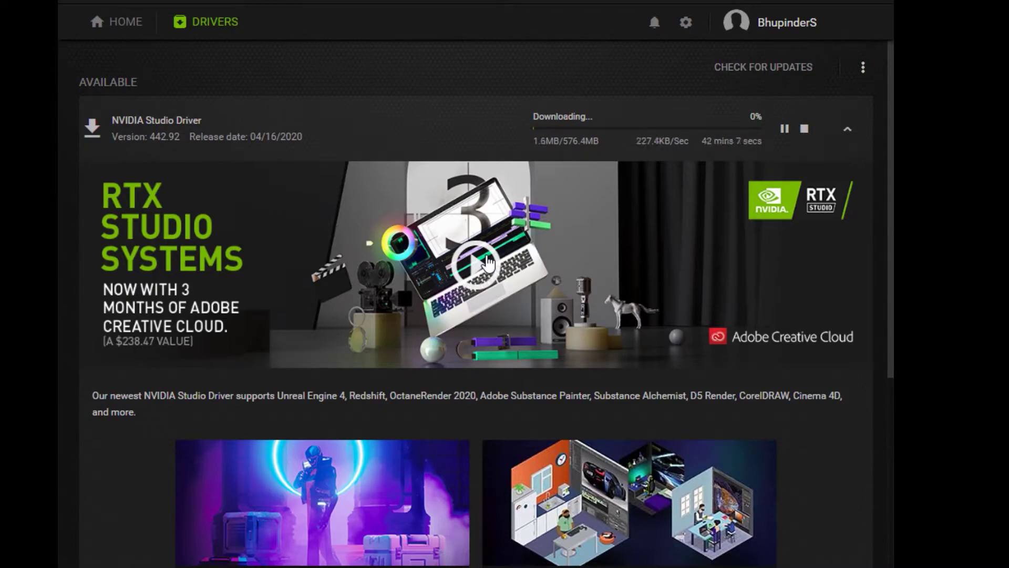
{"action": "scroll", "coordinate": [487, 263], "scroll_direction": "down", "scroll_amount": 1}
{"action": "scroll", "coordinate": [483, 189], "scroll_direction": "up", "scroll_amount": 1}
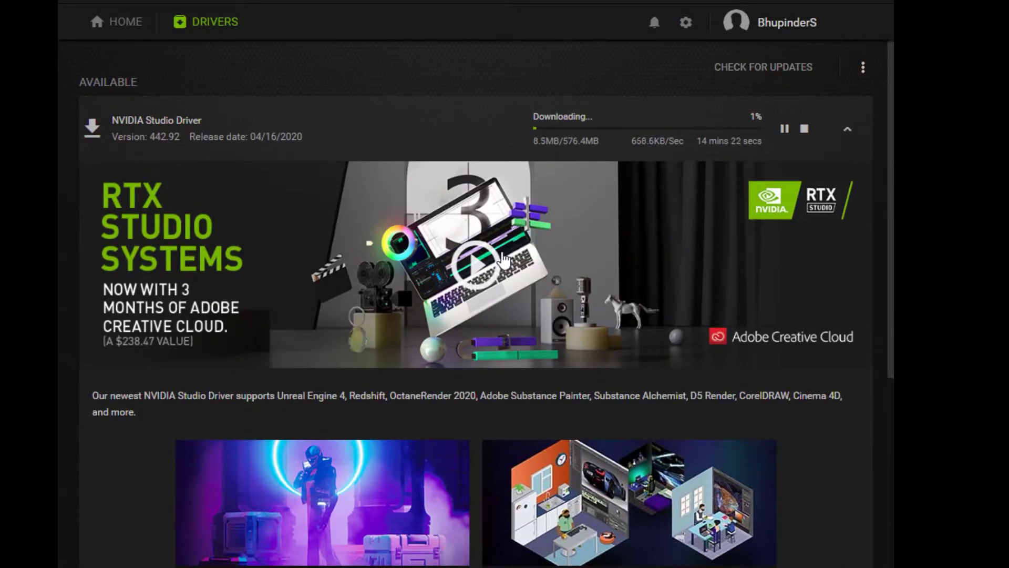
{"action": "scroll", "coordinate": [505, 259], "scroll_direction": "down", "scroll_amount": 1}
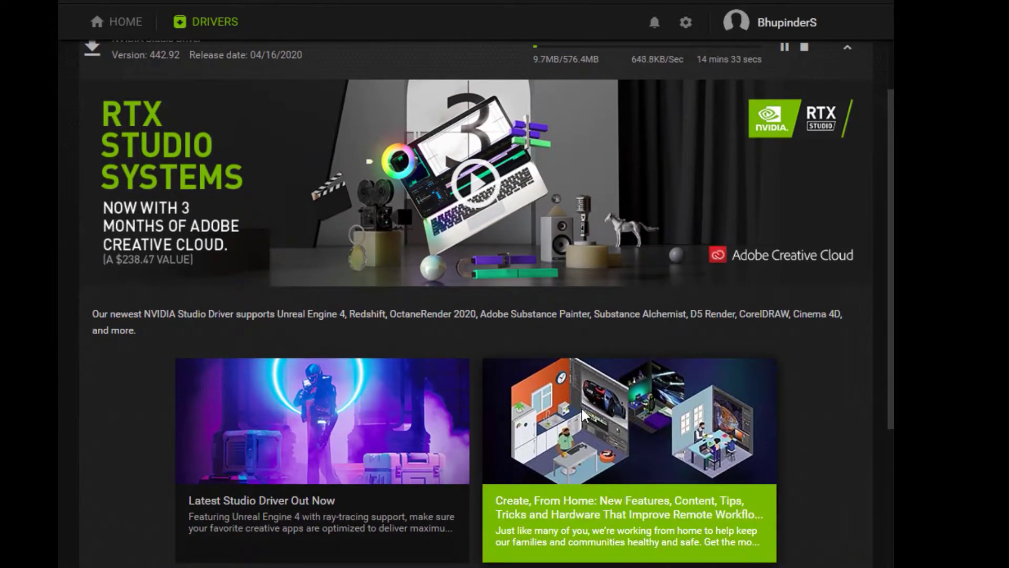
{"action": "scroll", "coordinate": [583, 409], "scroll_direction": "up", "scroll_amount": 1}
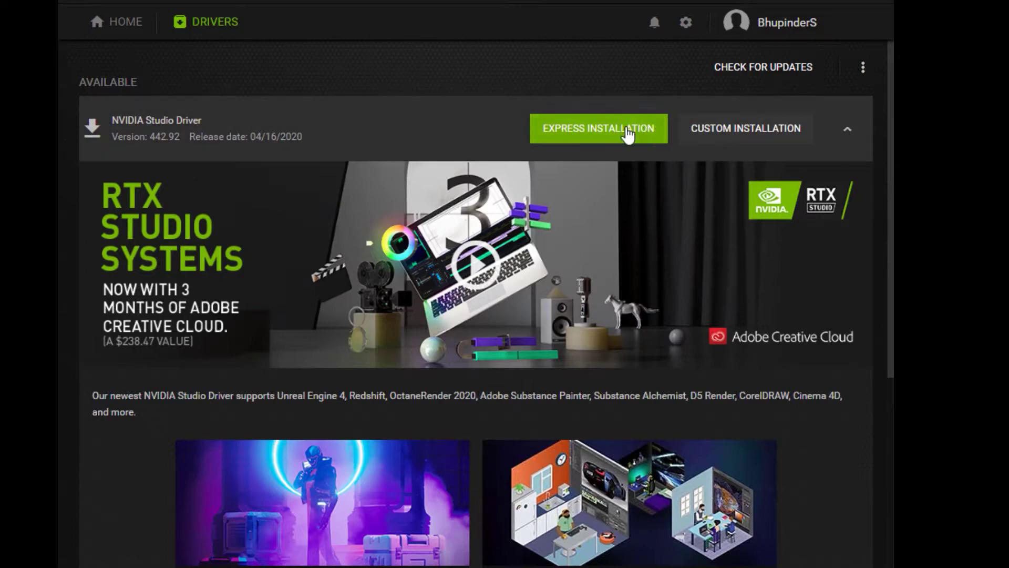
- Choose Custom Installation for the downloaded NVIDIA Studio Driver 442.92
{"action": "left_click", "coordinate": [714, 136]}
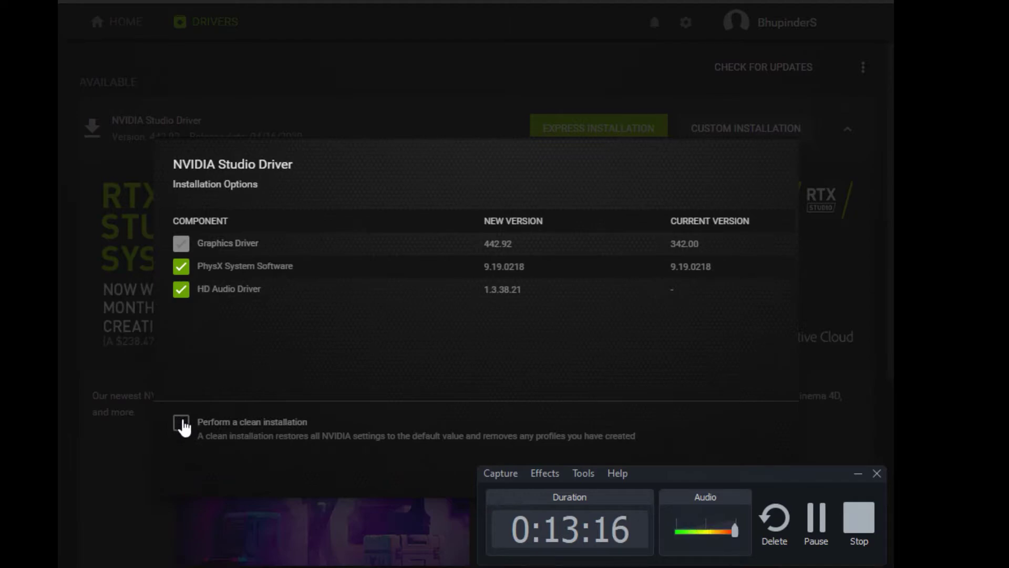
- Tick 'Perform a clean installation' and start installing the Studio Driver
{"action": "left_click", "coordinate": [181, 423]}
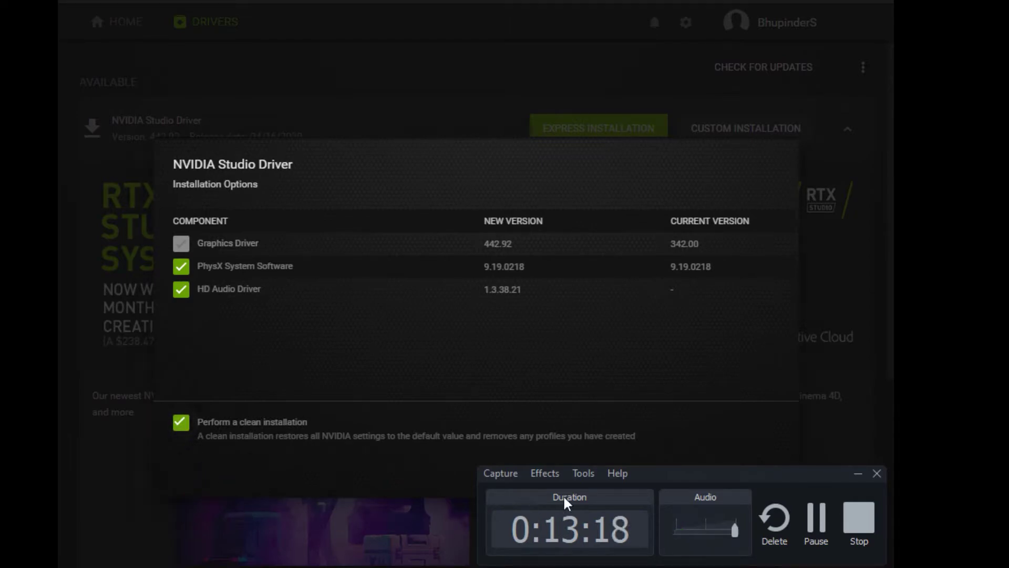
{"action": "left_click", "coordinate": [858, 474]}
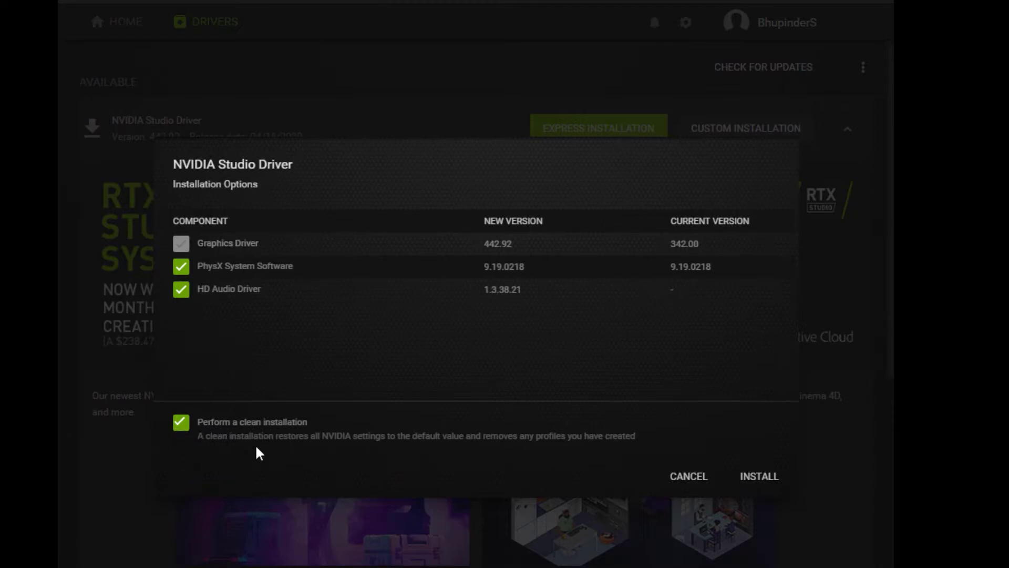
{"action": "left_click", "coordinate": [759, 476]}
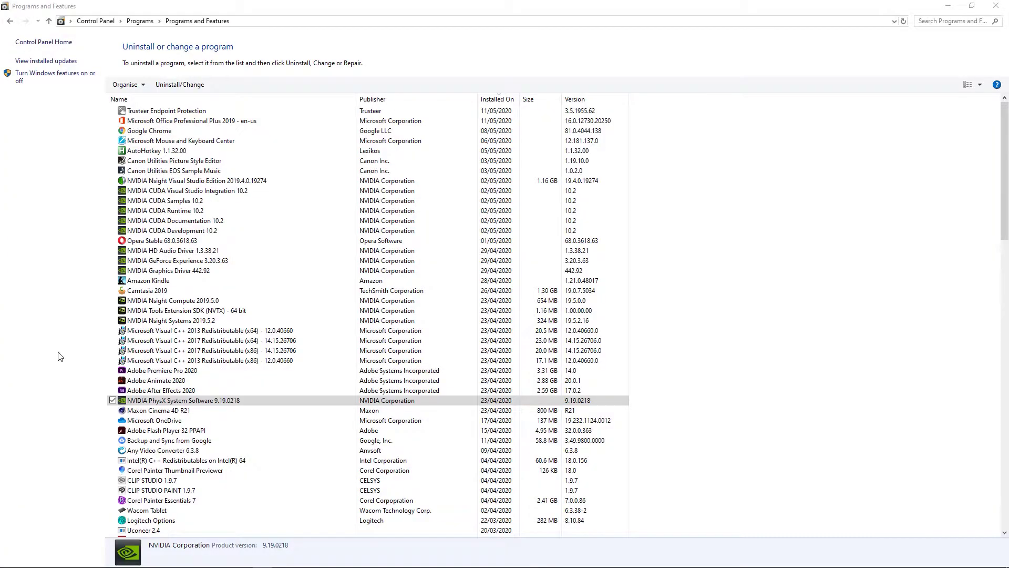
- Inspect the NVIDIA PhysX System Software and HD Audio Driver entries in Programs and Features
{"action": "left_click", "coordinate": [157, 401]}
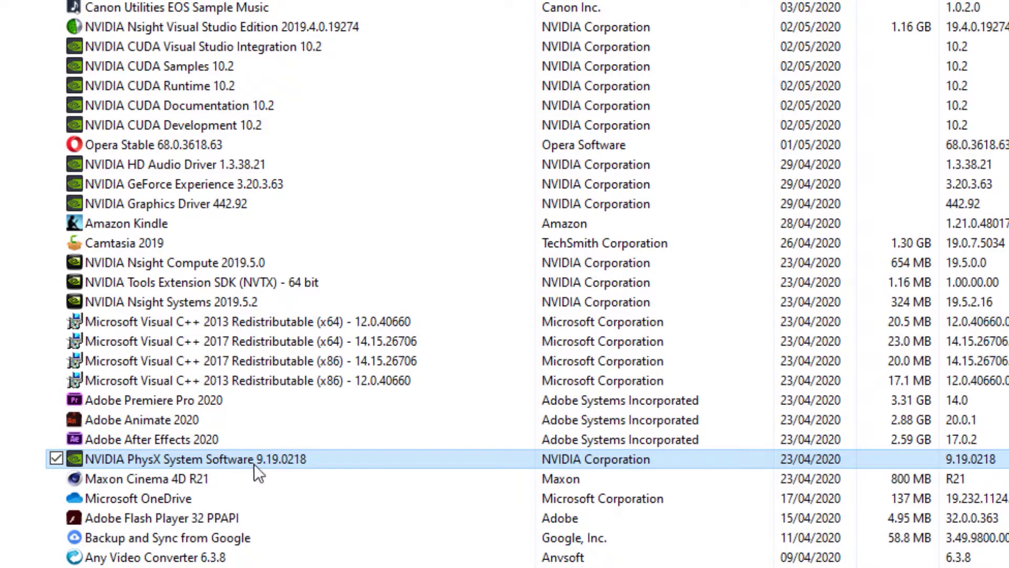
{"action": "left_click", "coordinate": [167, 165]}
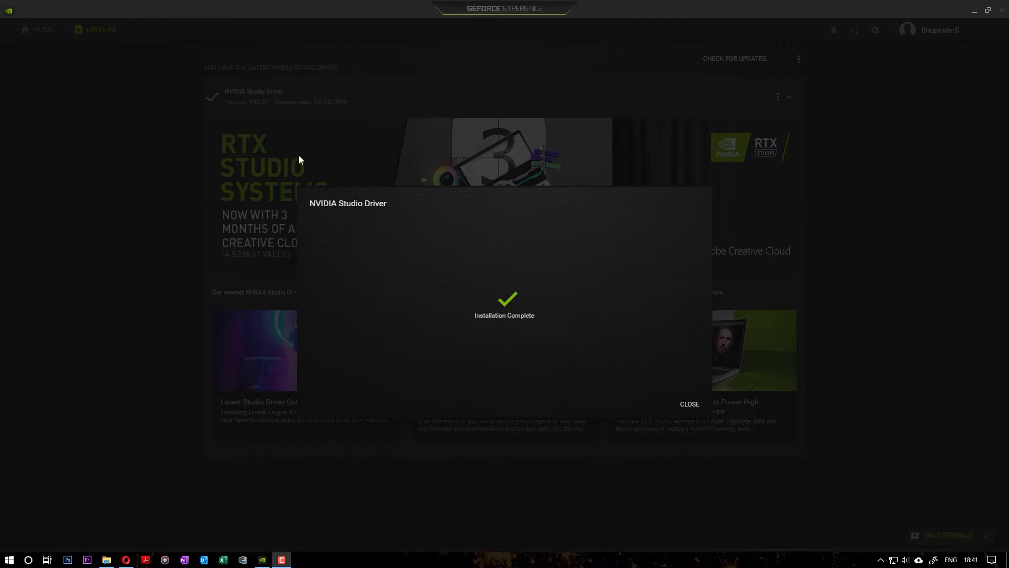
- Dismiss the Installation Complete notice and close GeForce Experience
{"action": "left_click", "coordinate": [689, 403]}
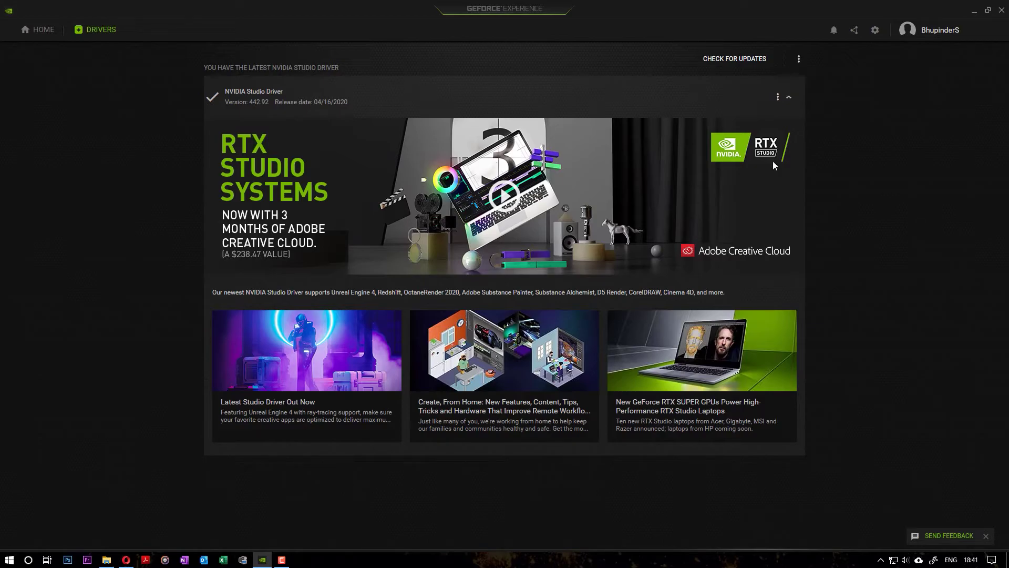
{"action": "left_click", "coordinate": [1002, 10]}
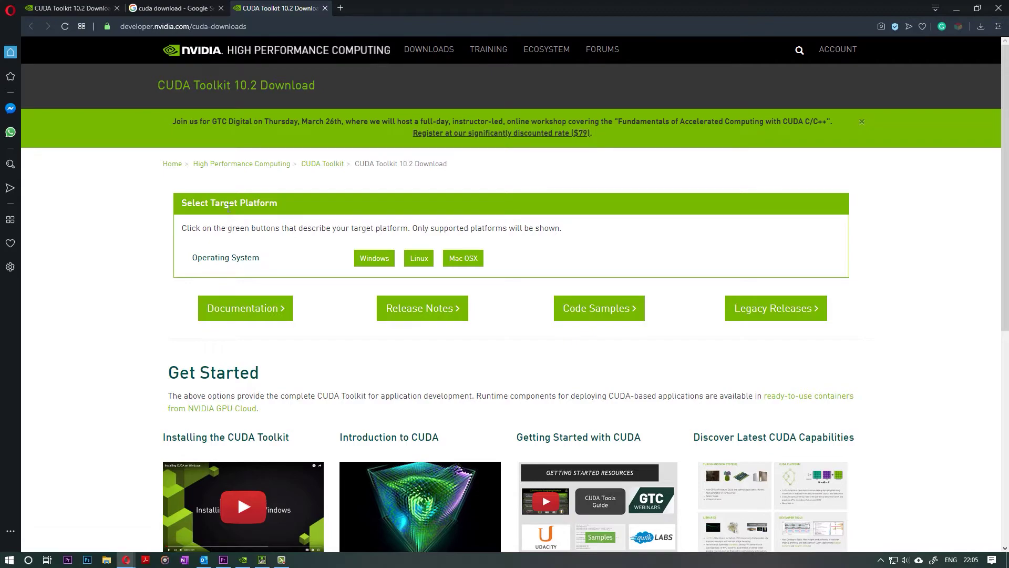
- On the CUDA Toolkit 10.2 page, target Windows, x86_64, version 10, exe (local)
{"action": "left_click", "coordinate": [164, 7]}
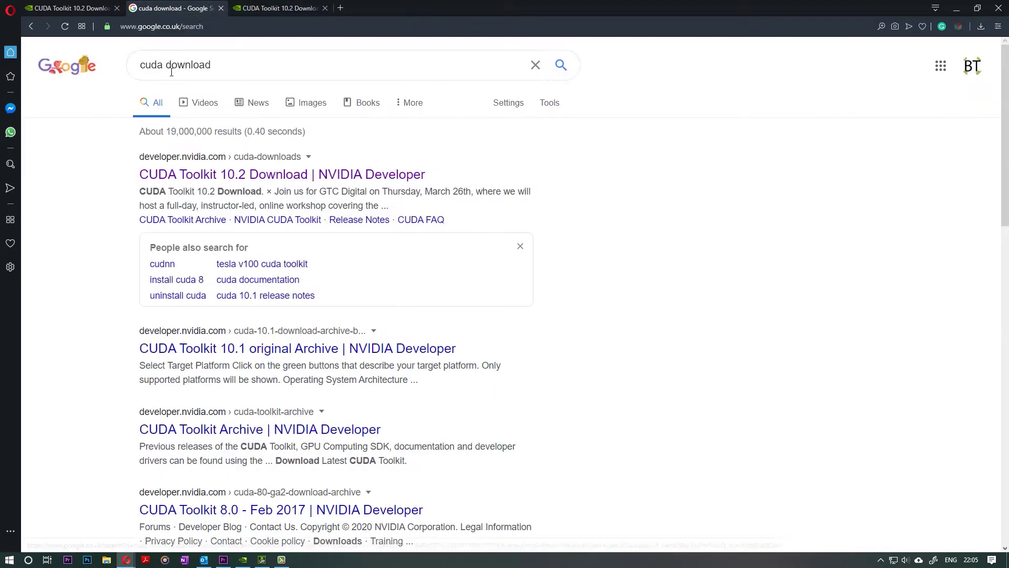
{"action": "left_click", "coordinate": [280, 8]}
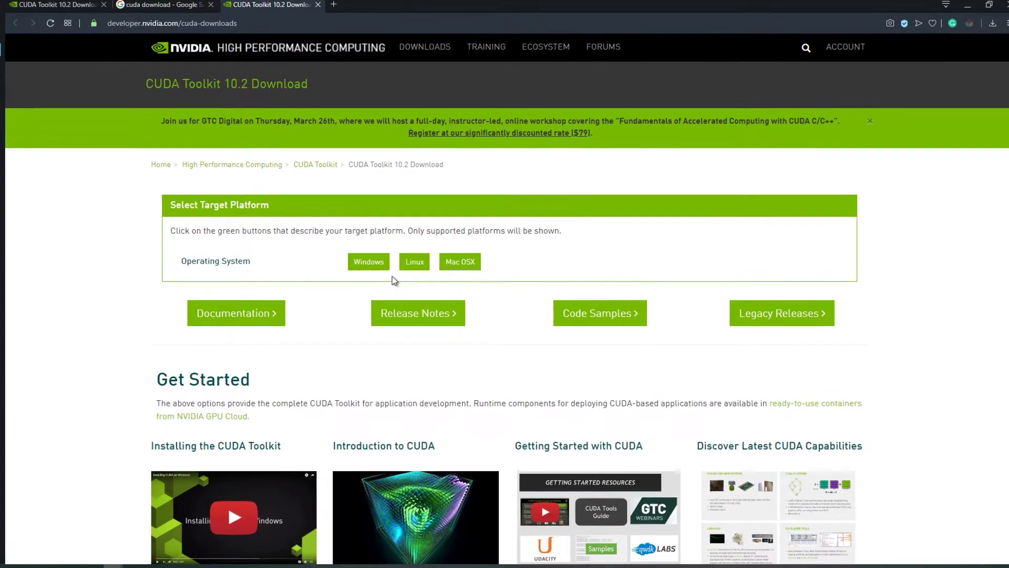
{"action": "left_click", "coordinate": [369, 262]}
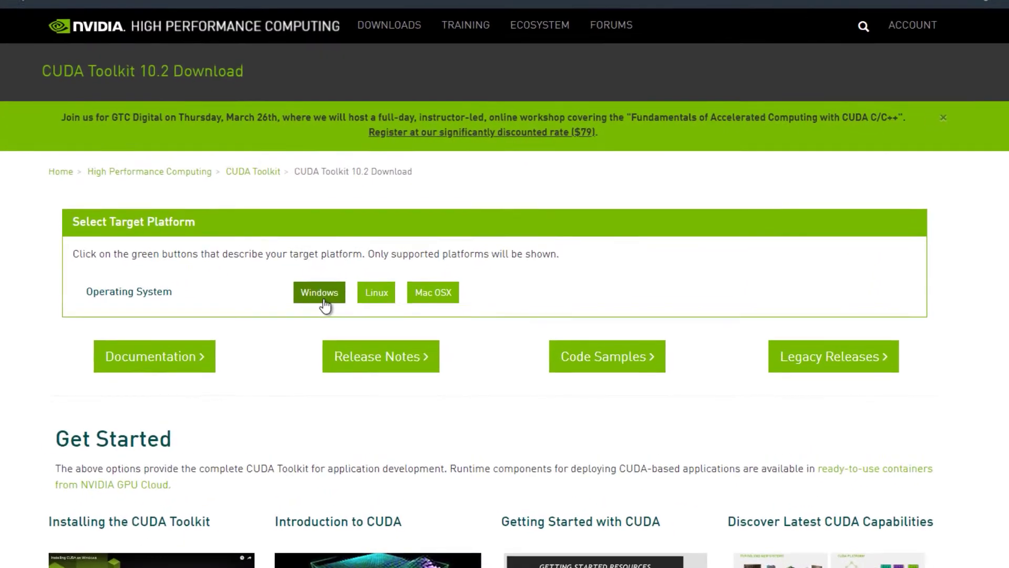
{"action": "left_click", "coordinate": [300, 324]}
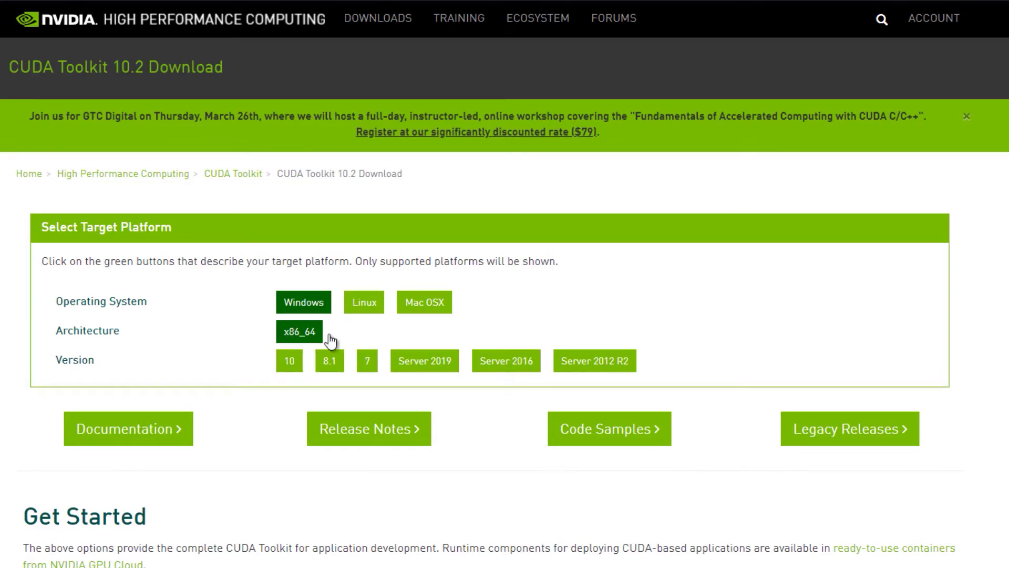
{"action": "left_click", "coordinate": [289, 365]}
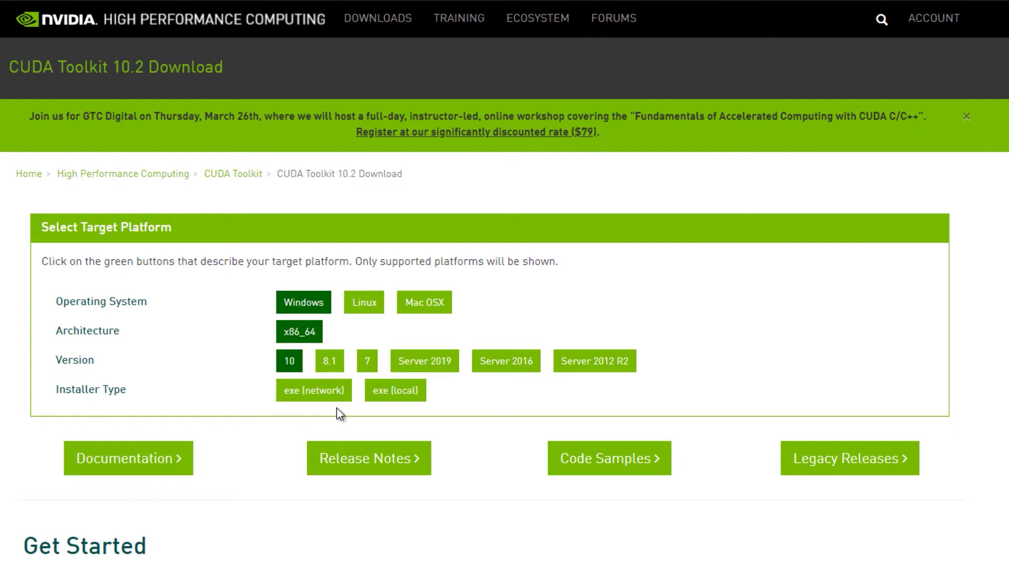
{"action": "left_click", "coordinate": [396, 390]}
{"action": "scroll", "coordinate": [391, 524], "scroll_direction": "down", "scroll_amount": 3}
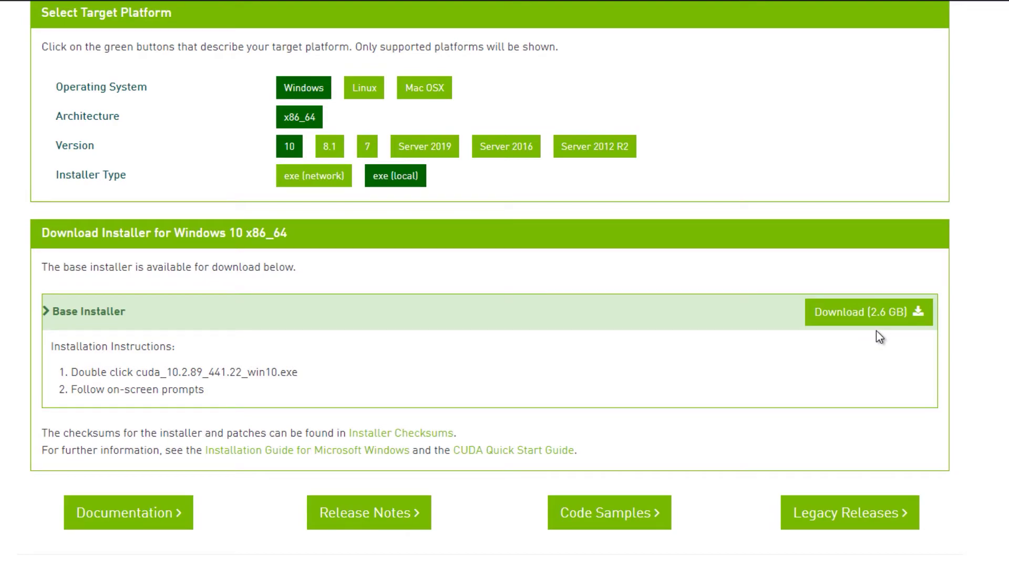
- Download the 2.6 GB CUDA base installer and confirm saving the file
{"action": "left_click", "coordinate": [859, 311]}
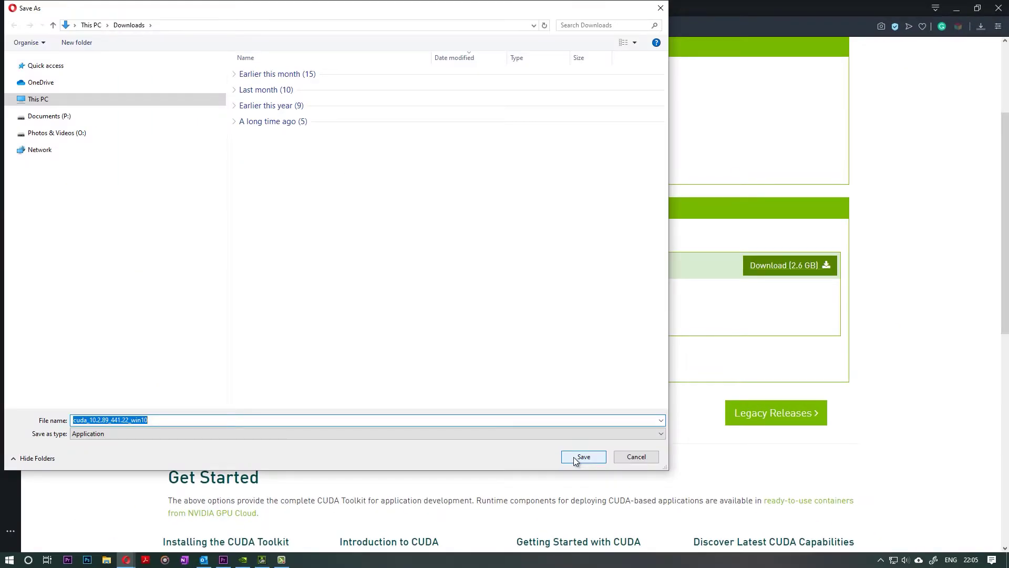
{"action": "left_click", "coordinate": [579, 458]}
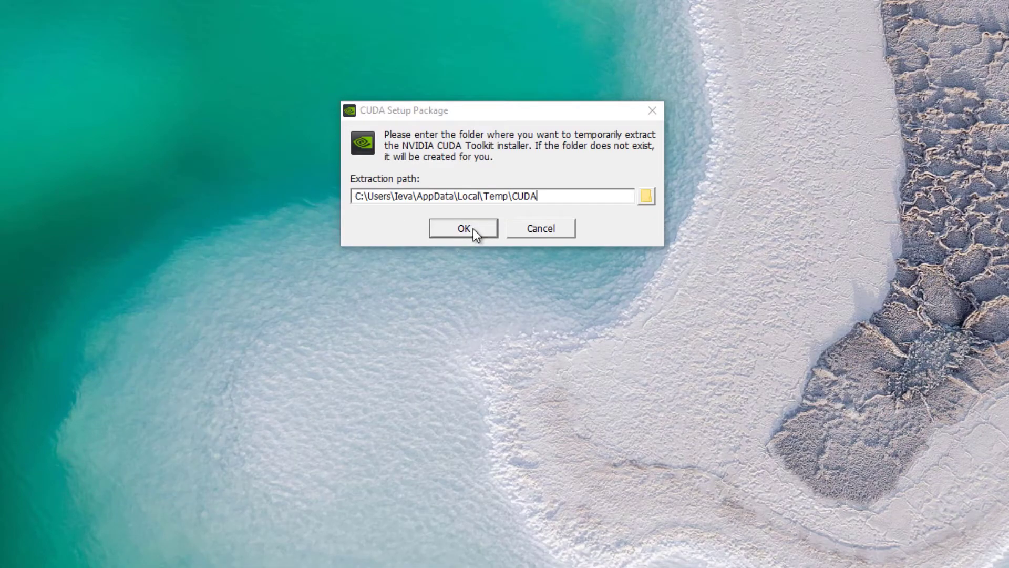
- Extract to the default folder, accept the licence and complete the Express CUDA 10.2 installation
{"action": "left_click", "coordinate": [468, 230]}
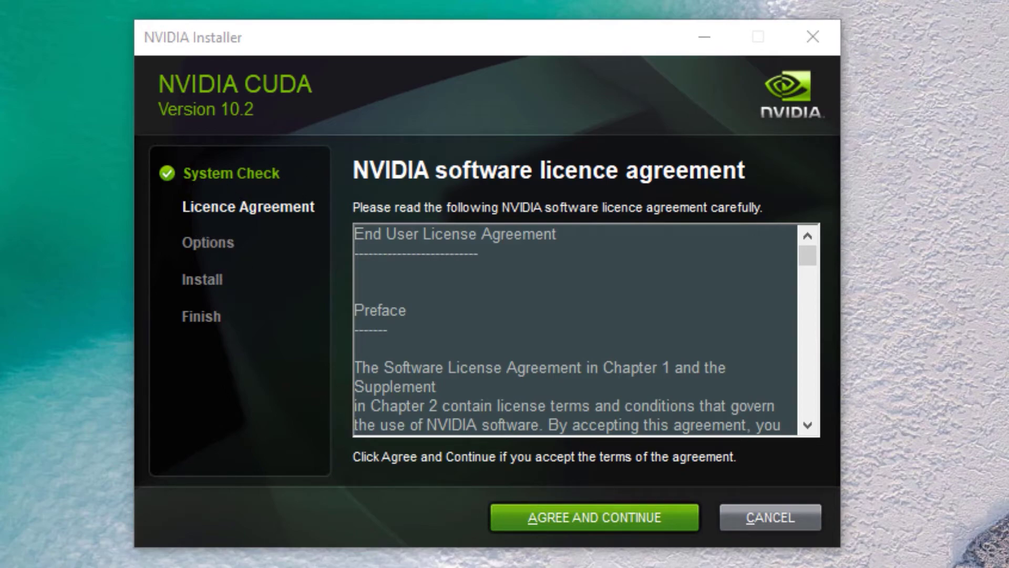
{"action": "left_click", "coordinate": [572, 519]}
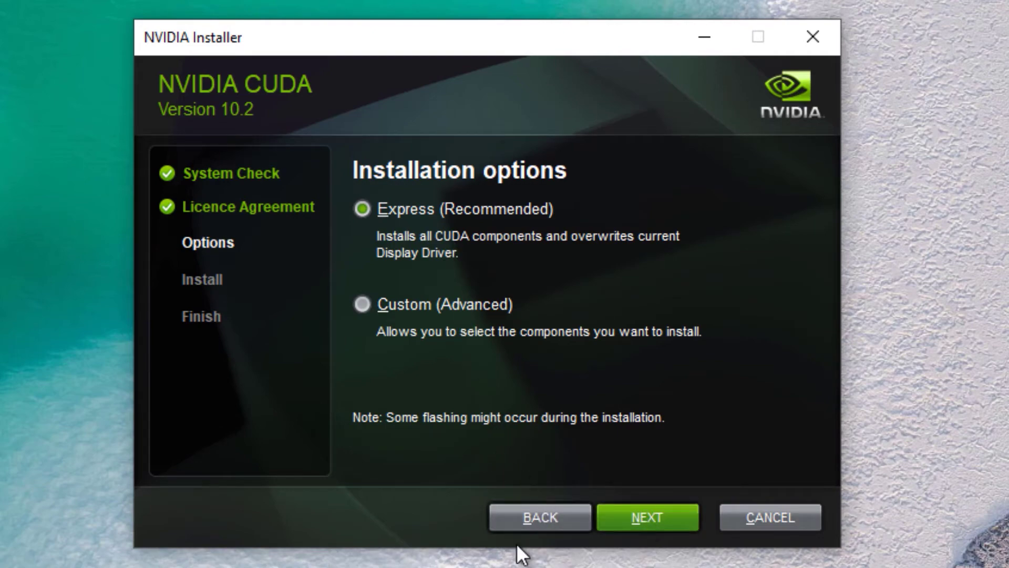
{"action": "left_click", "coordinate": [647, 517]}
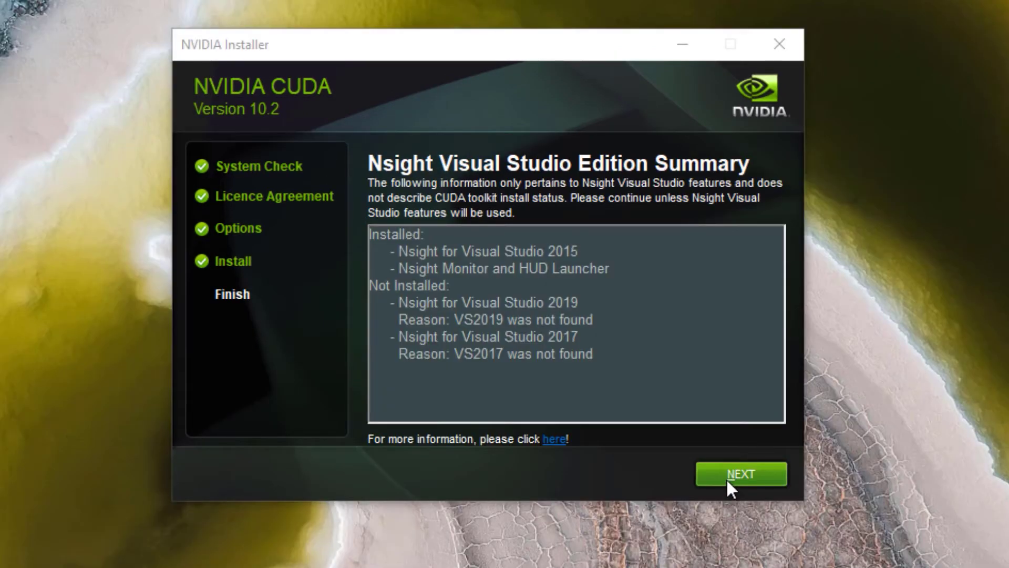
{"action": "left_click", "coordinate": [726, 478]}
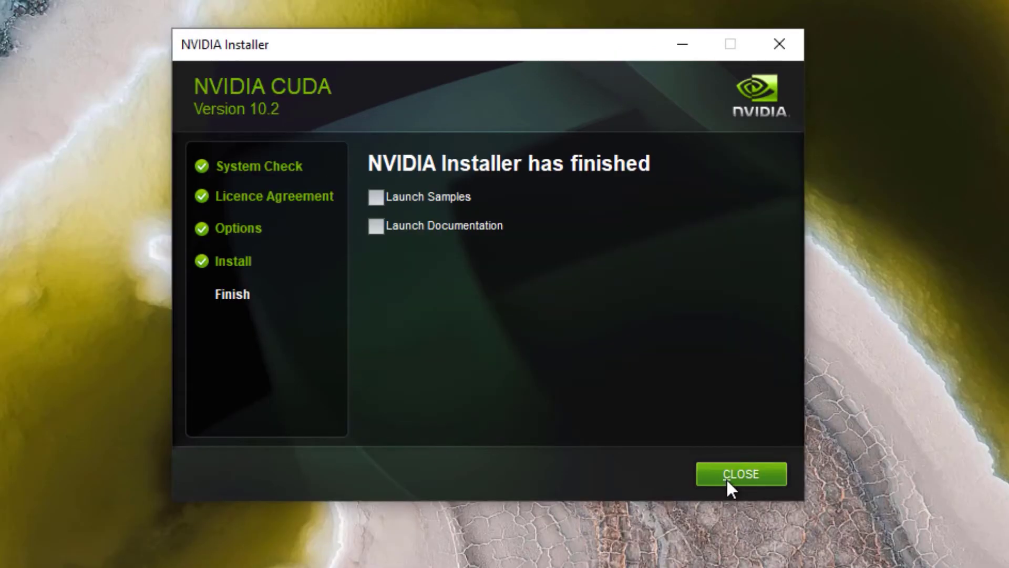